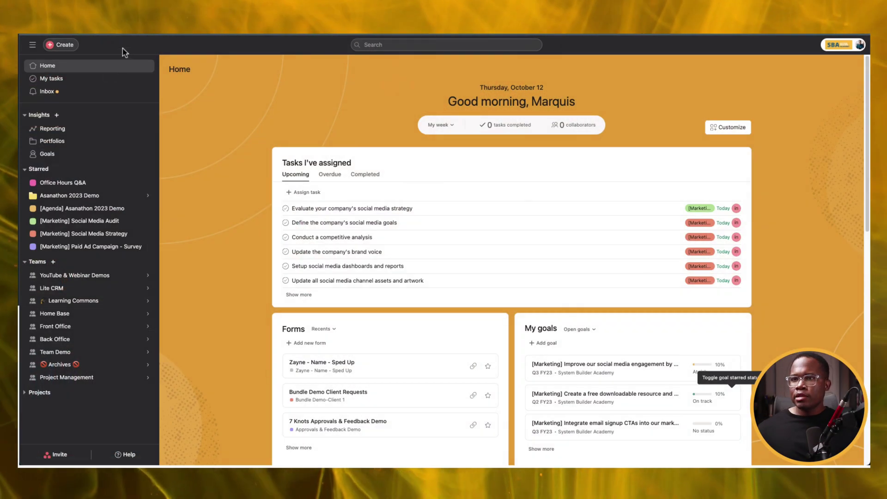
Step: Create a blank project named 'View Demo' using the default List view
click(60, 44)
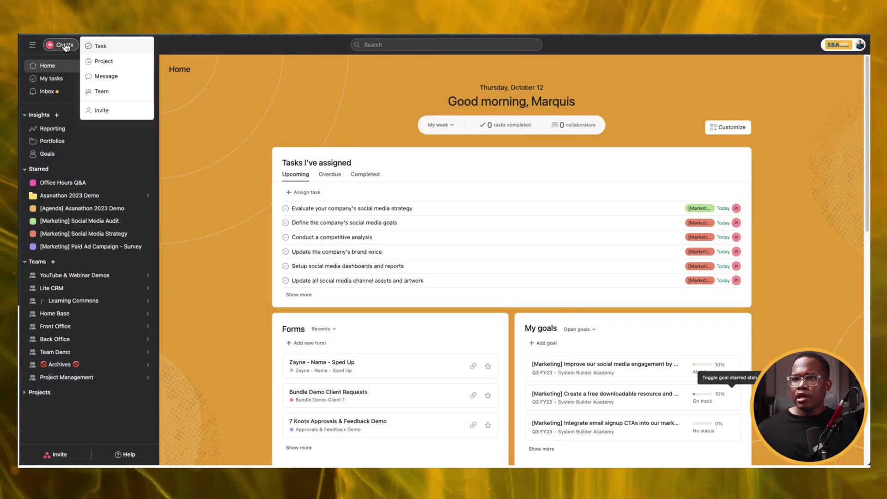
click(113, 64)
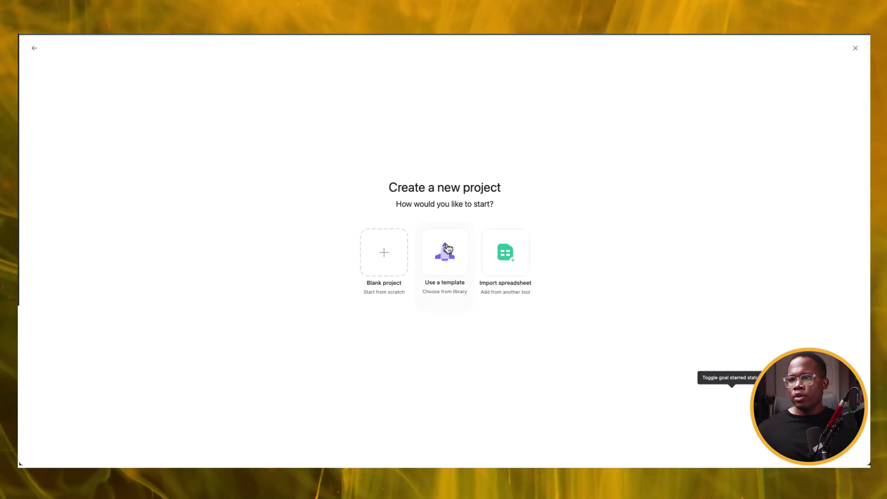
click(393, 258)
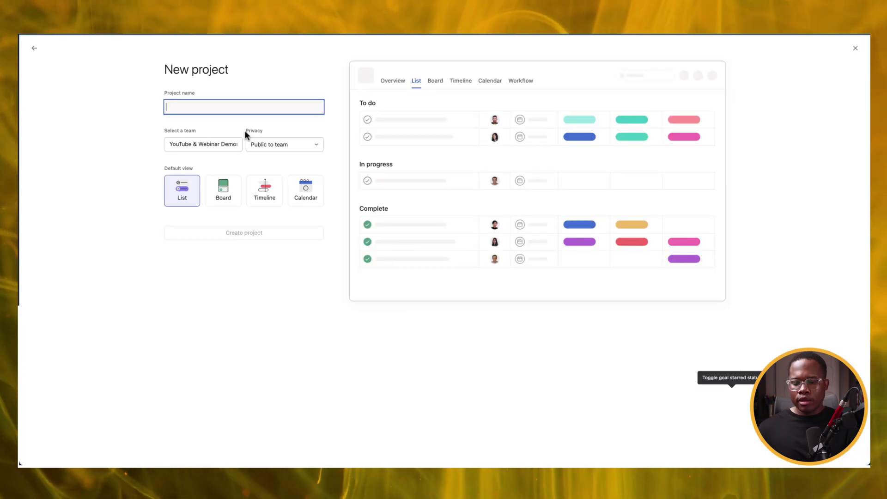
text(View Demo)
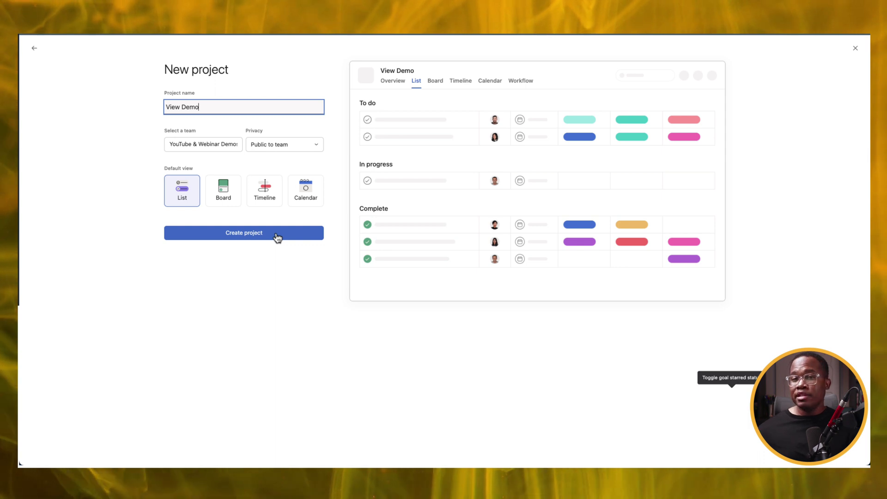
click(277, 236)
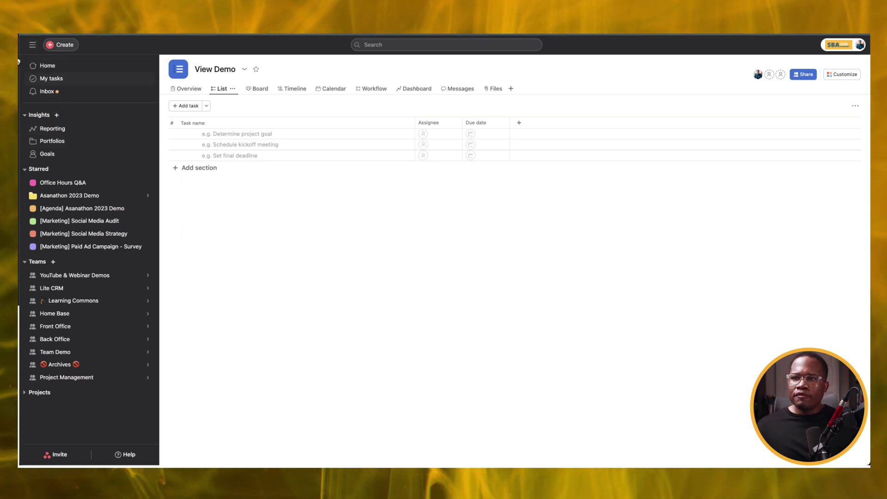
Step: Collapse the sidebar and rearrange the Board view tab among the project's views
click(32, 45)
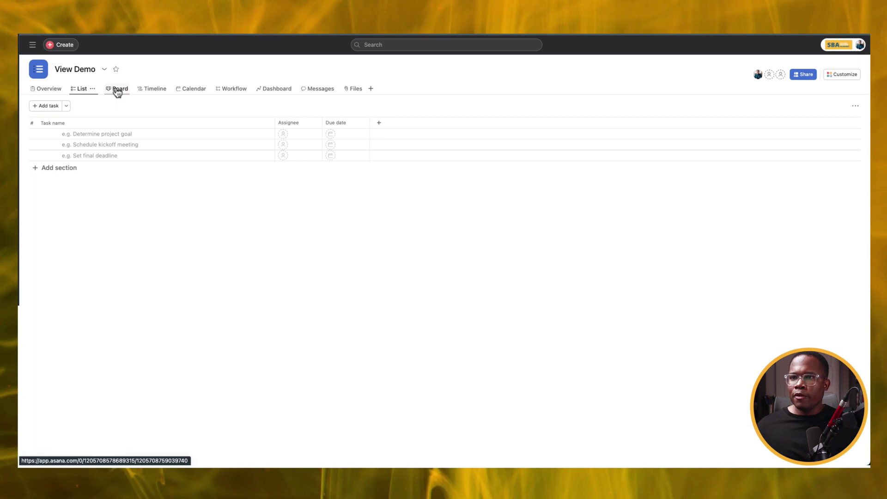
click(117, 90)
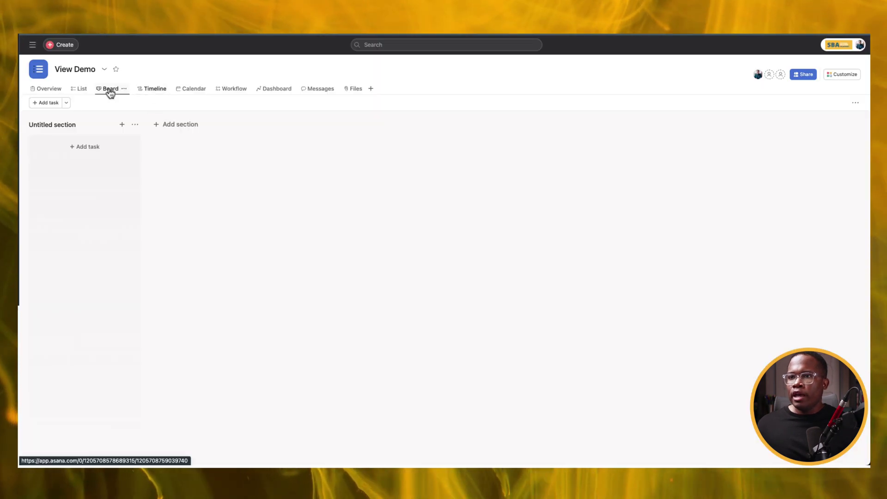
drag(115, 93, 371, 91)
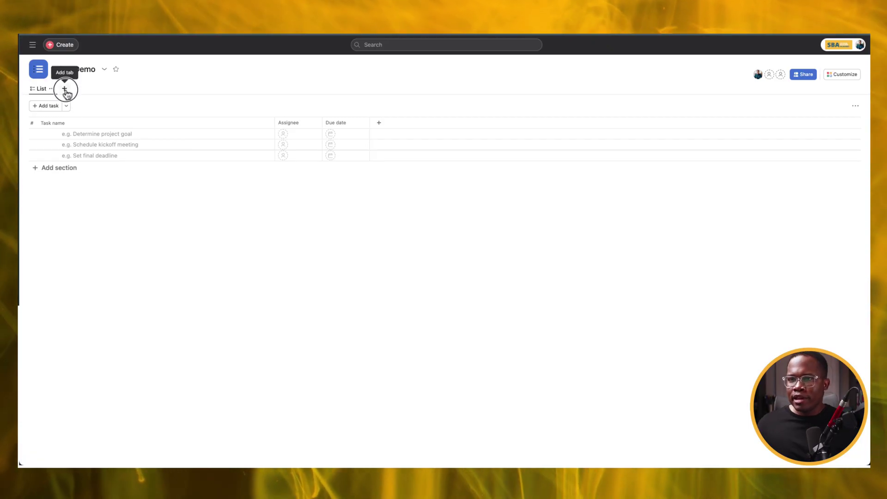
Step: Add an Overview view tab and place it before the List tab
click(64, 89)
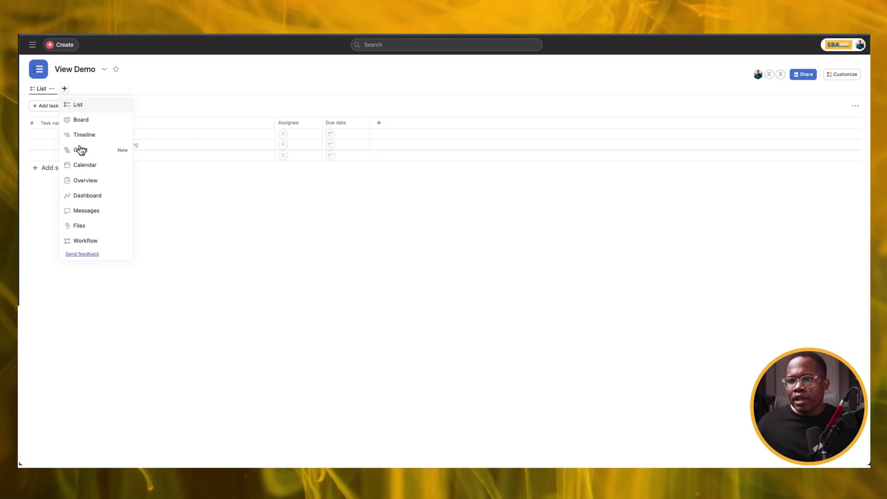
click(84, 182)
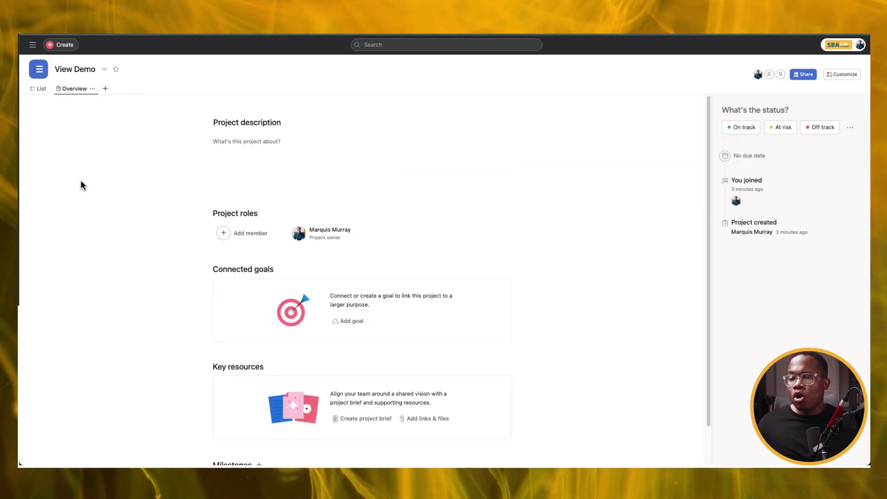
drag(68, 87, 33, 87)
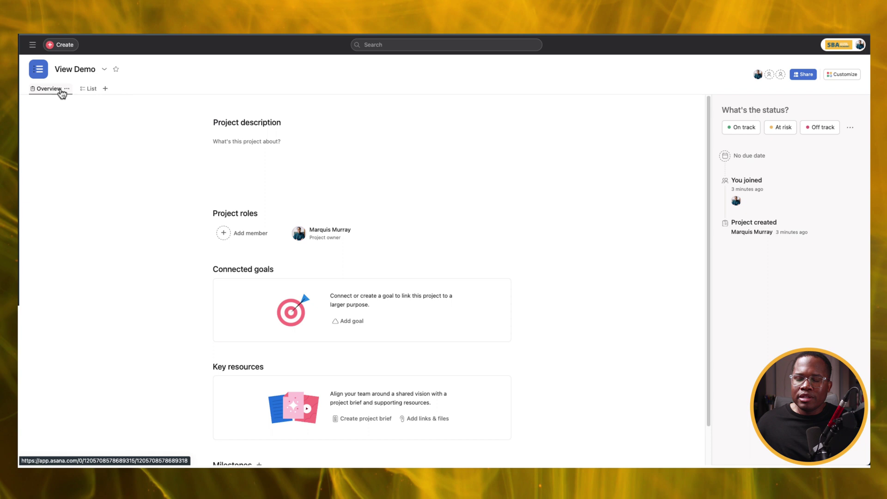
Step: In the List tab, add the first task, named 'Task 1'
click(85, 93)
click(59, 135)
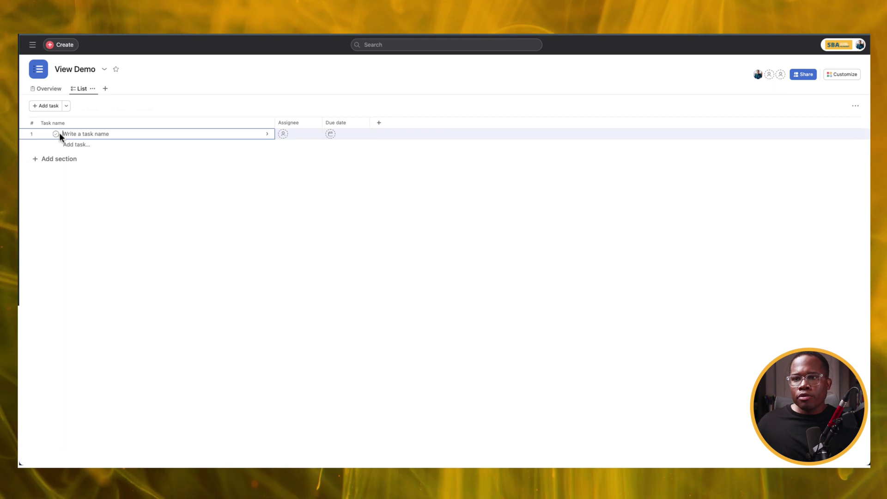
text(Task)
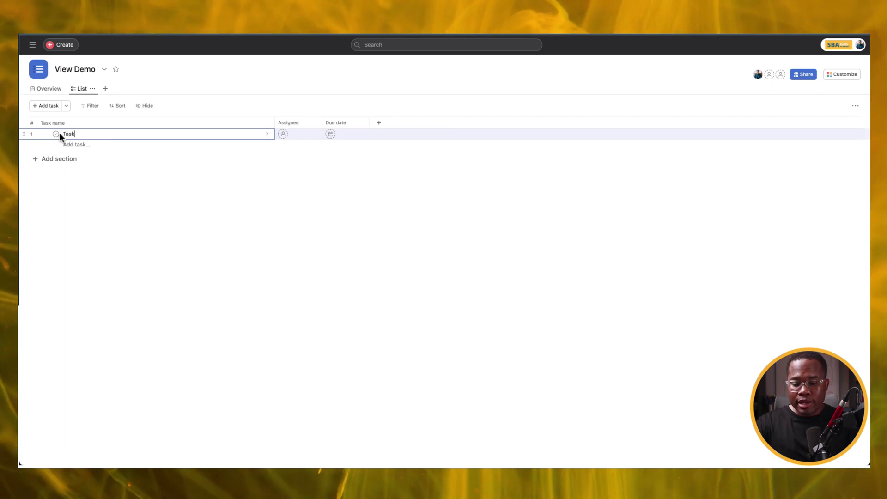
key(ctrl+a)
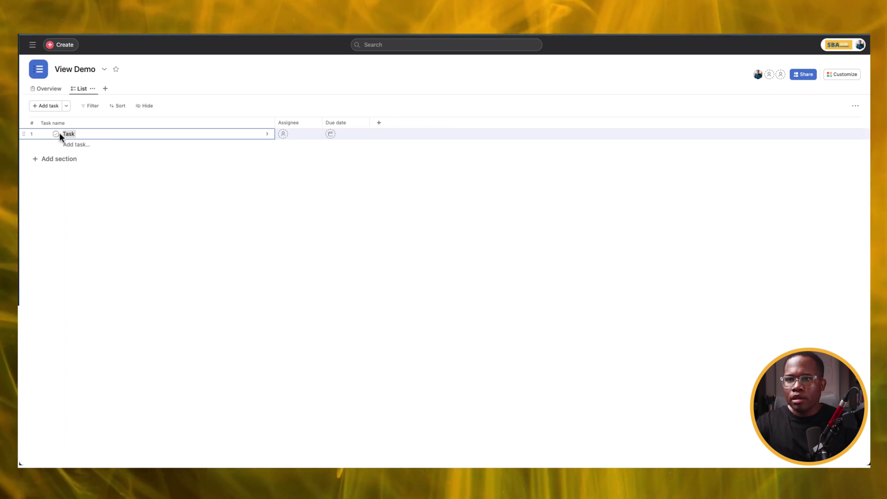
key(Tab)
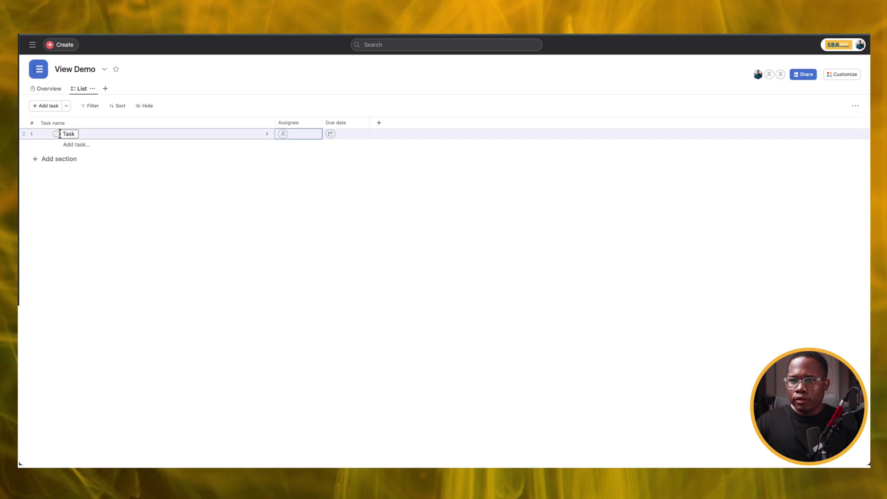
click(80, 138)
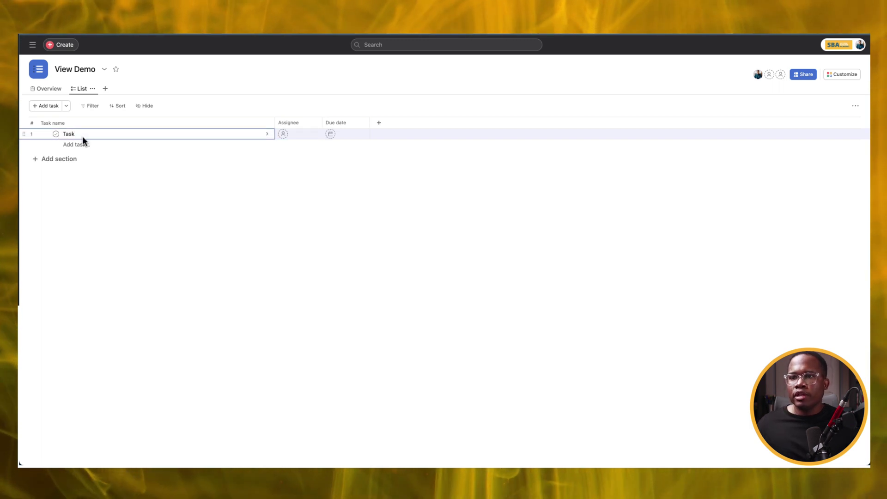
text(1)
key(Return)
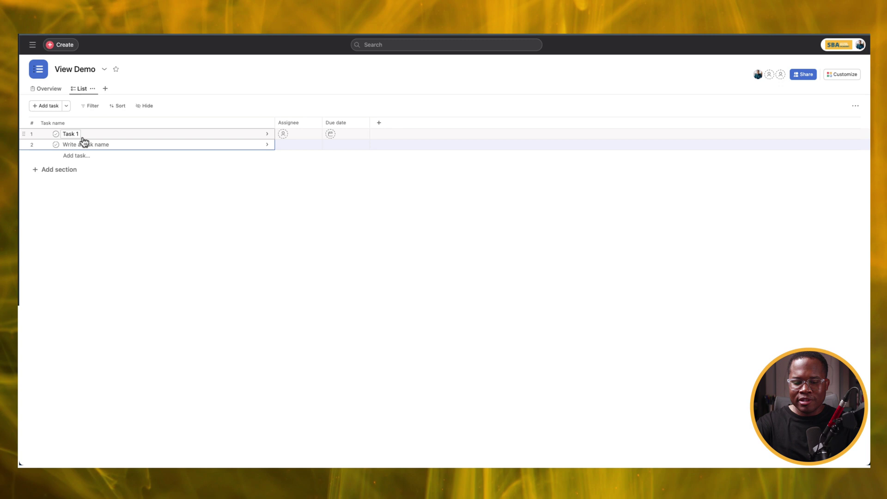
Step: Add the remaining tasks in sequence, Task 2 through Task 10
text(Task 2)
key(Return)
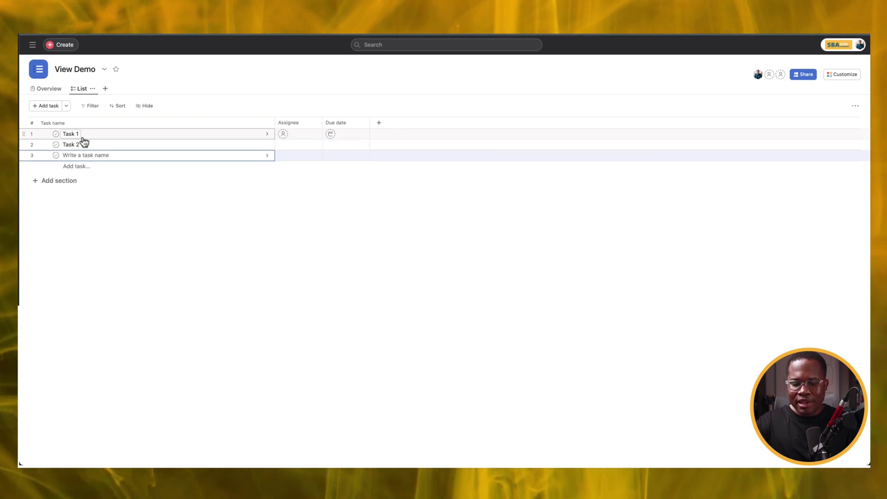
text(Task 3)
key(Return)
text(Task 4)
key(Return)
text(Task)
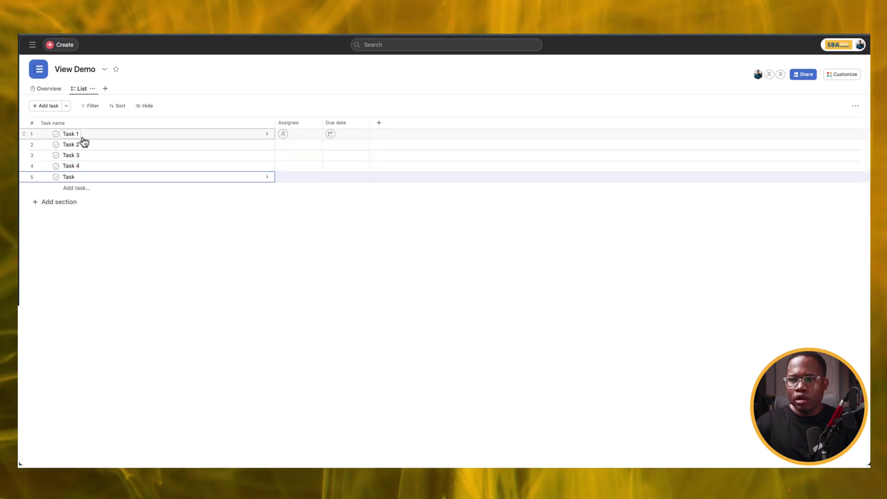
key(Return)
text(5)
key(BackSpace)
text(Task 6)
key(Return)
text(Task 7)
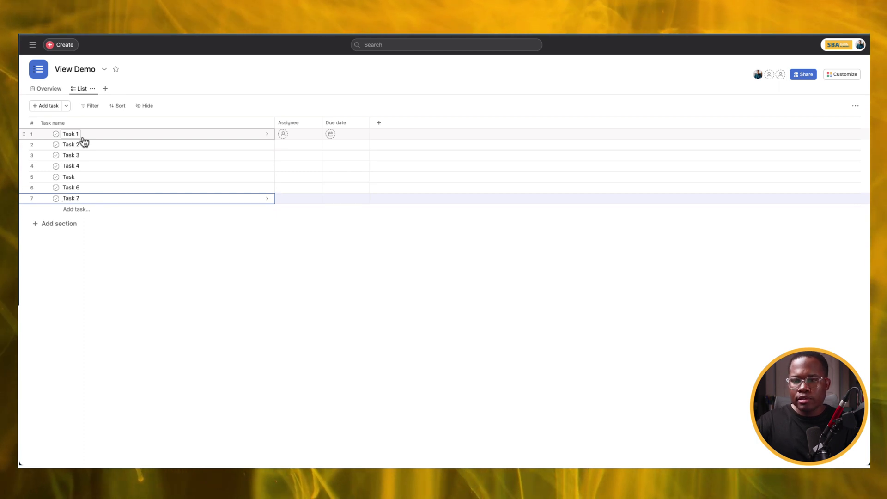
key(Return)
text(Task 8)
key(Return)
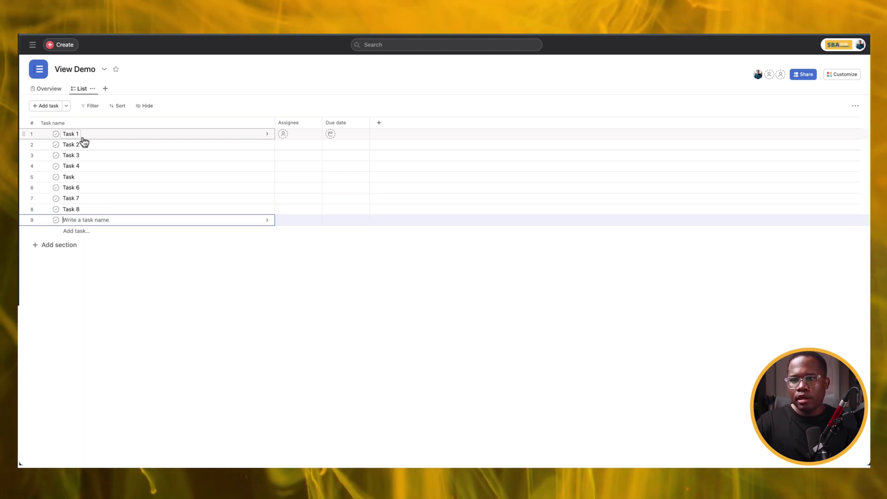
text(Task 9)
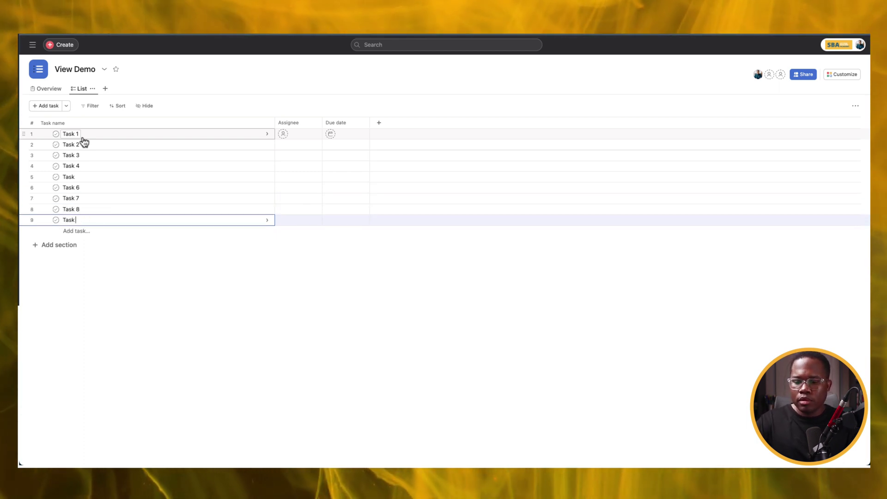
key(Return)
text(Task 10)
Step: Correct row 5's name to 'Task 5' and narrow the Task name column
click(82, 178)
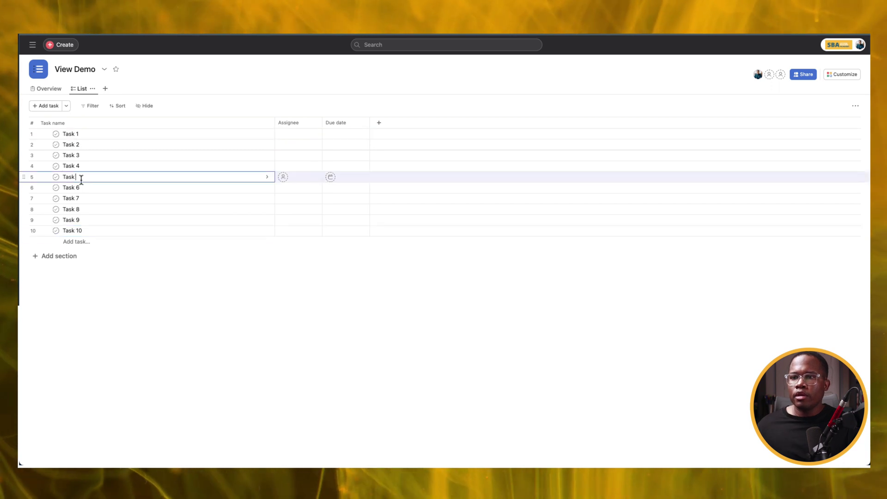
text(5)
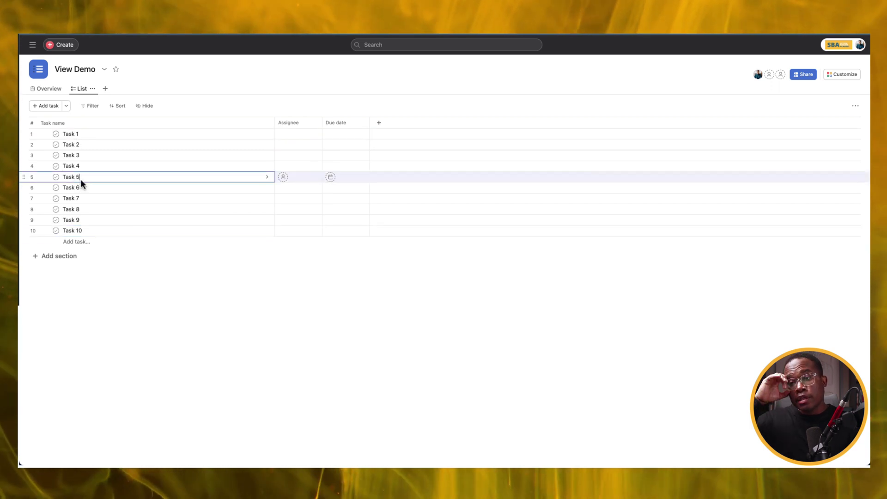
drag(275, 122, 161, 129)
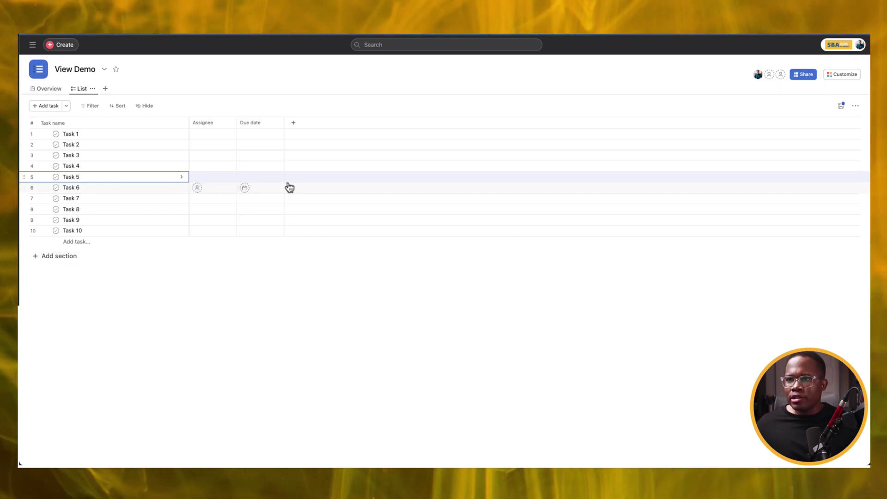
Step: Save the list layout for everyone, then add the library's Lead Status field as a column
click(842, 106)
click(806, 134)
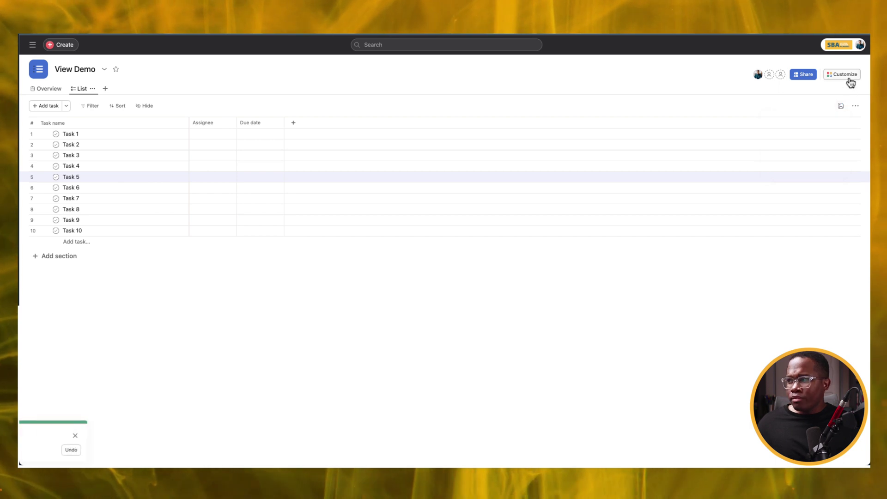
click(850, 80)
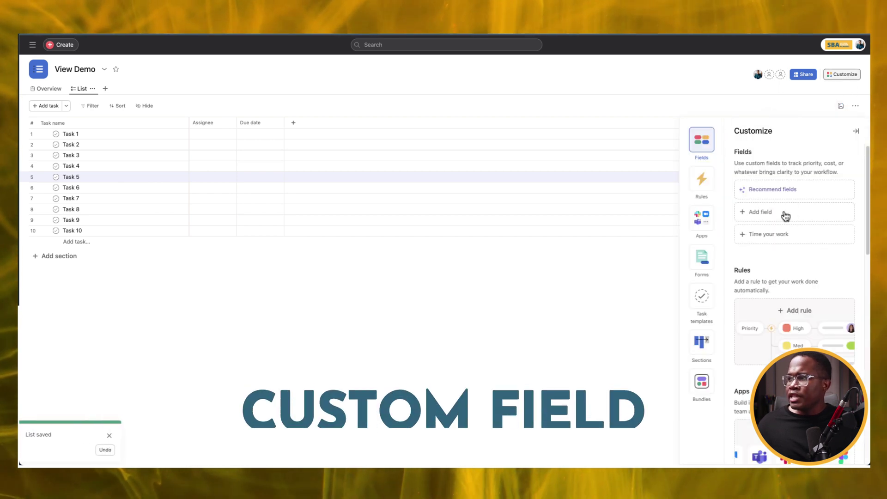
click(785, 216)
click(408, 186)
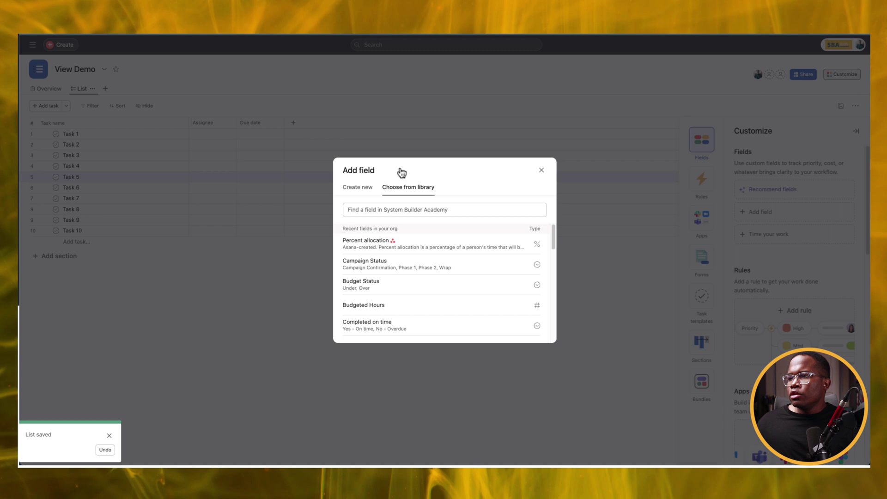
click(382, 212)
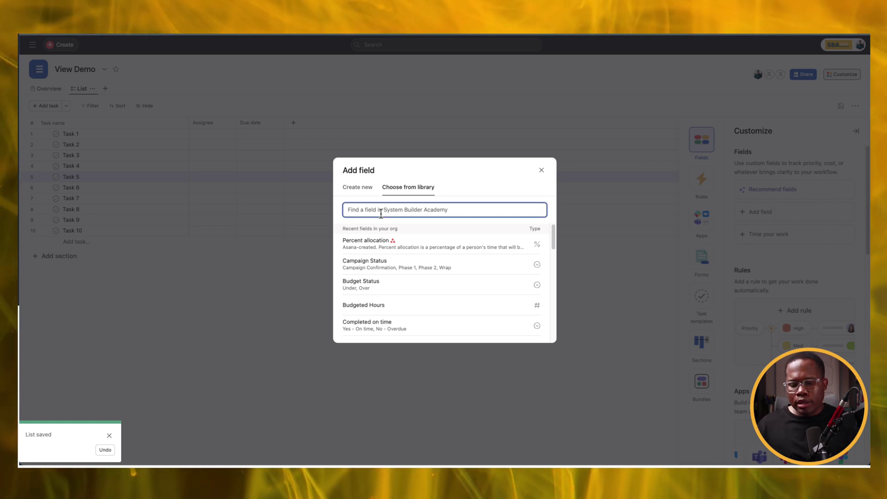
text(status)
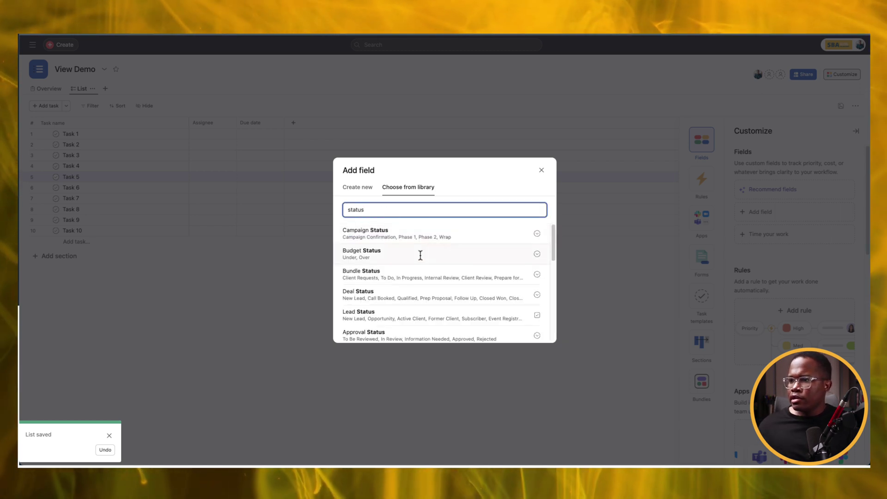
scroll(420, 255, down, 2)
click(396, 253)
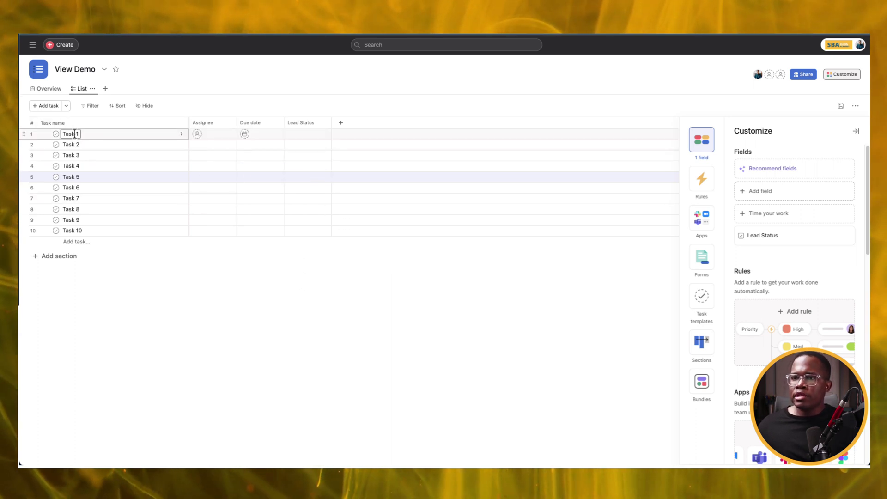
Step: Set Lead Status to New Lead for Tasks 1–3
drag(75, 134, 292, 135)
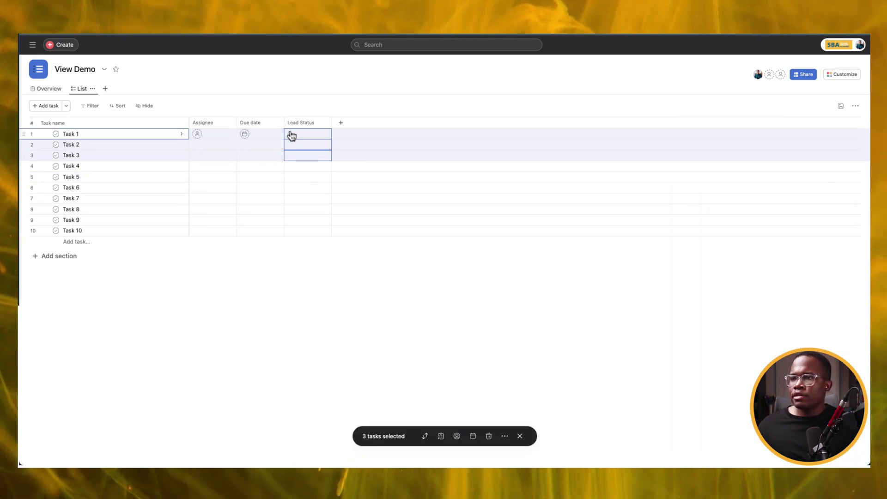
click(291, 136)
click(318, 150)
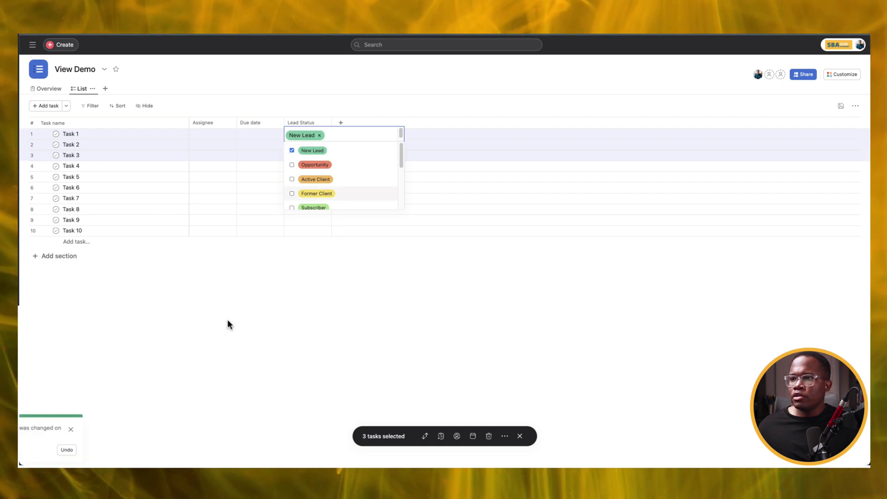
click(228, 324)
Step: Set Lead Status to Active Client for Tasks 4–7
drag(68, 168, 324, 173)
click(321, 168)
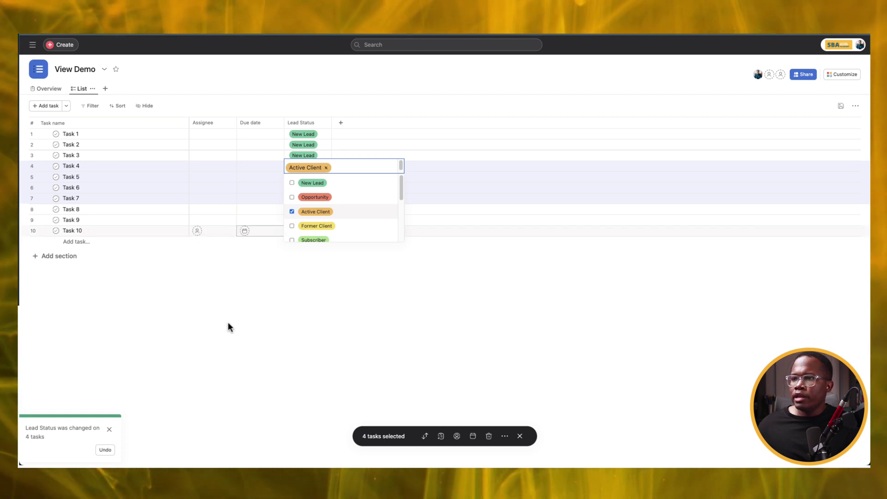
click(506, 292)
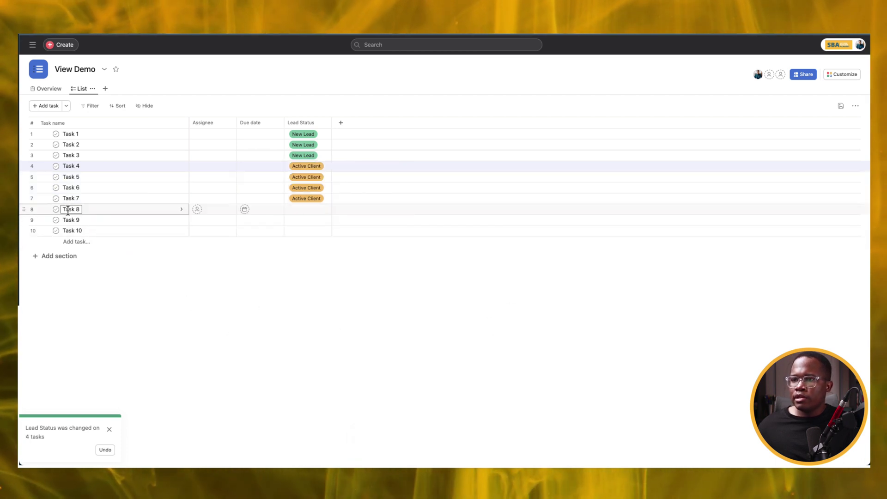
Step: Set Lead Status to Event Registrant for Tasks 8–10
drag(67, 210, 73, 230)
click(307, 210)
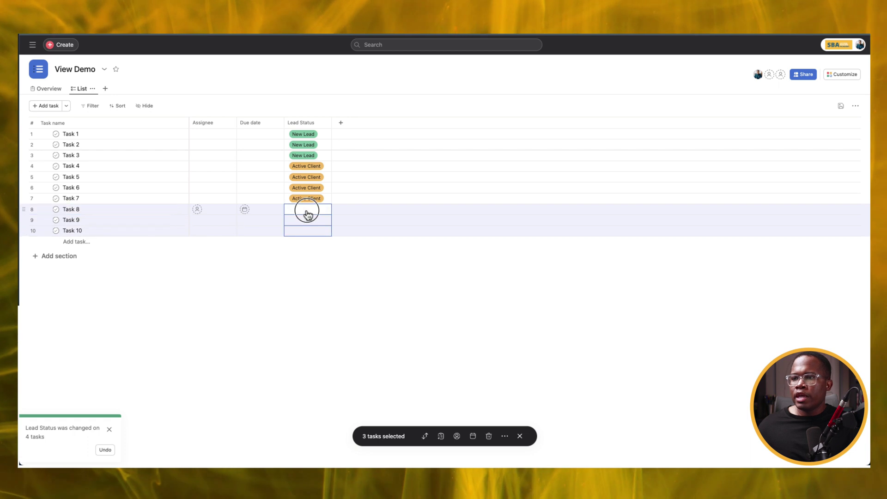
scroll(323, 262, down, 2)
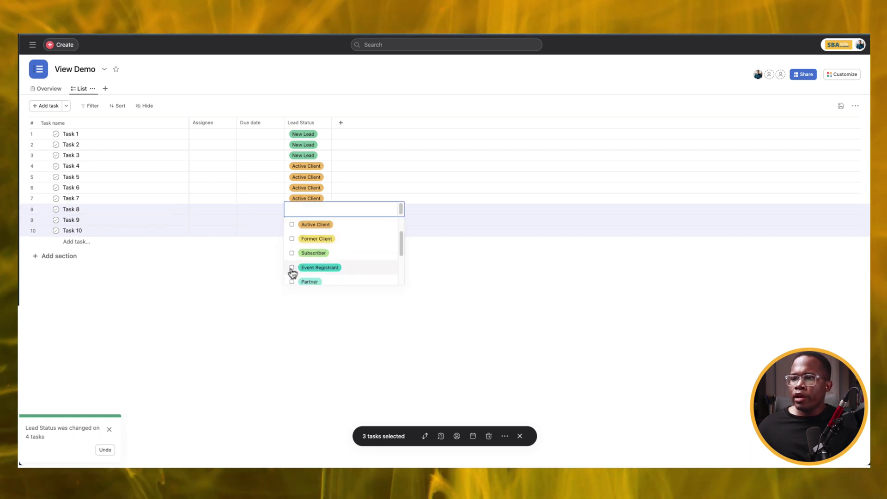
click(280, 282)
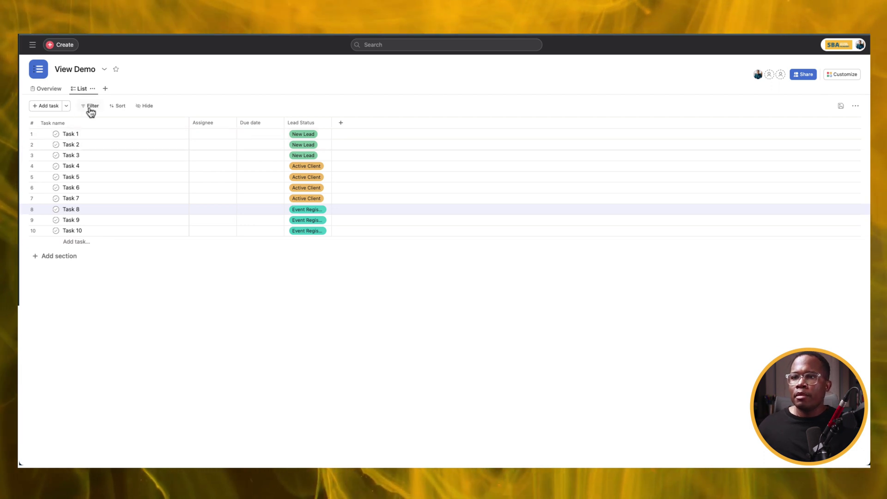
Step: Add a Lead Status sort to the list and save the sorted view for everyone
click(119, 107)
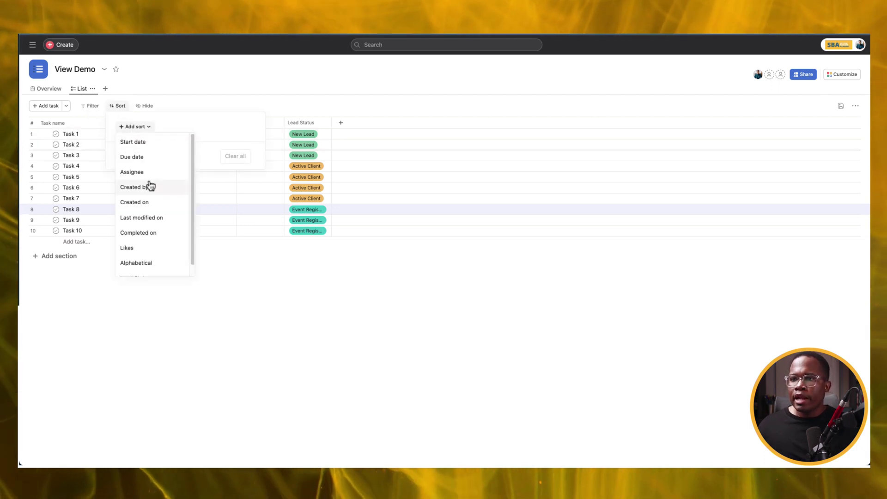
scroll(150, 185, down, 1)
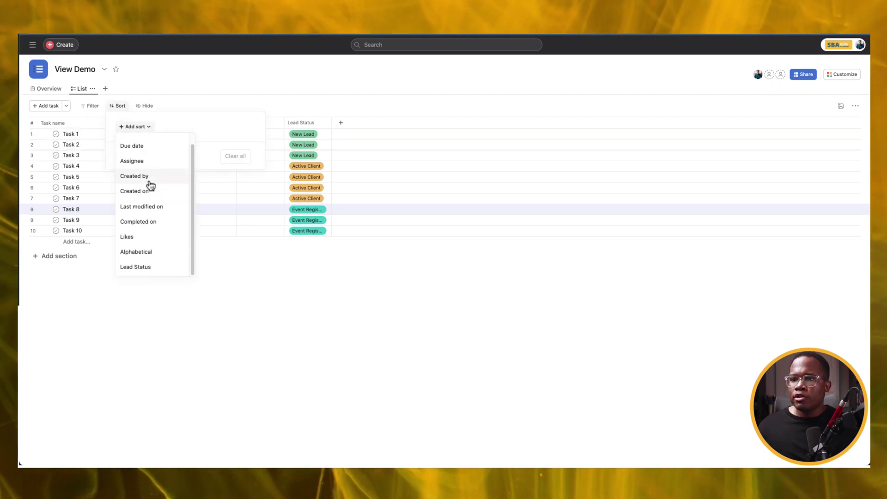
click(133, 268)
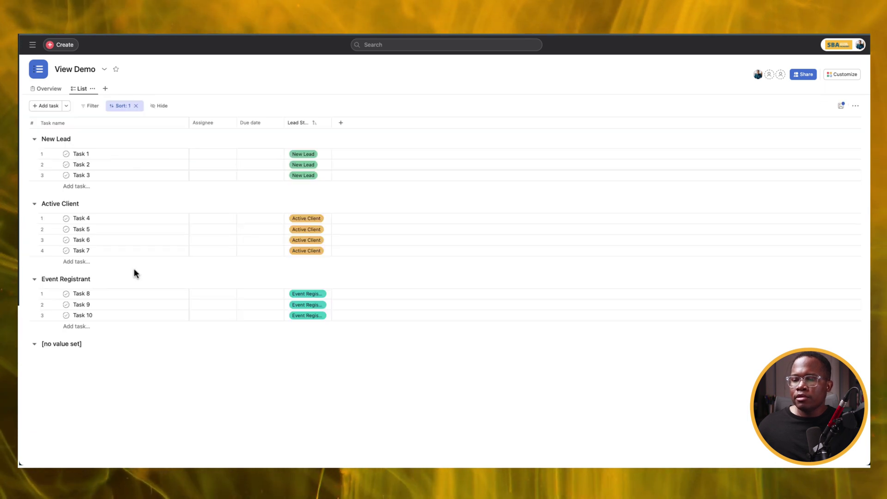
click(842, 106)
click(814, 133)
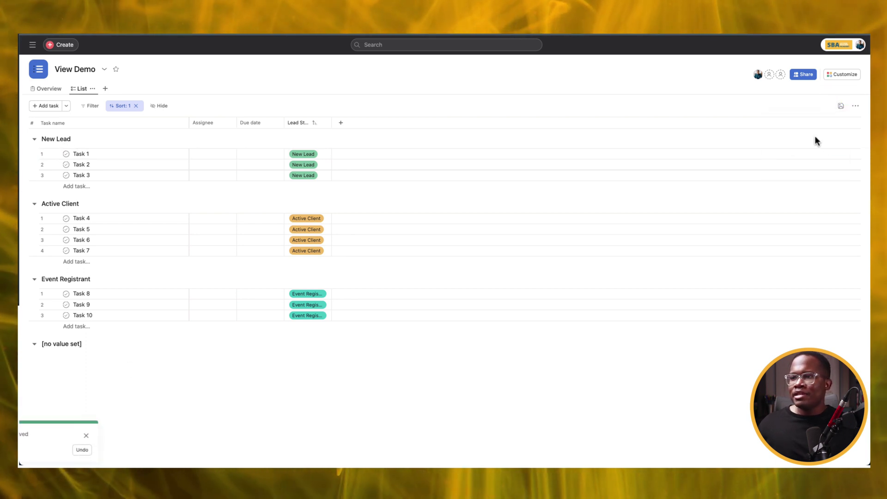
Step: Filter the list to show only tasks whose Lead Status is New Lead
click(89, 107)
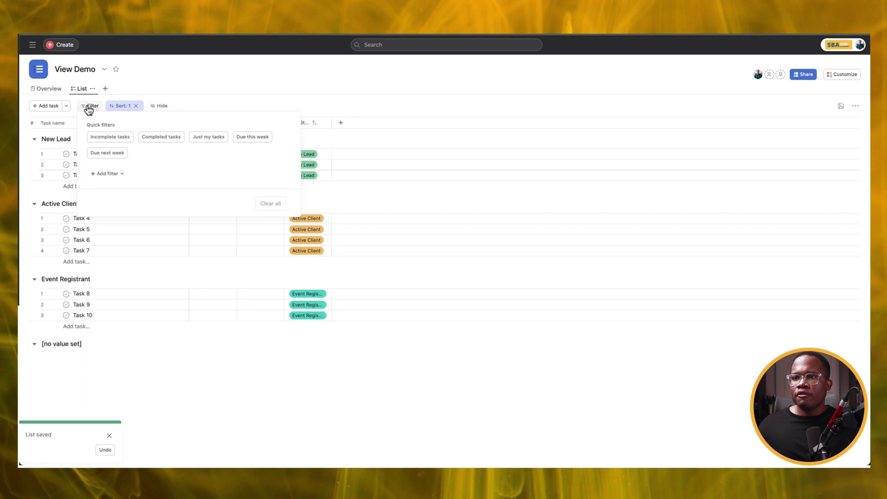
click(111, 174)
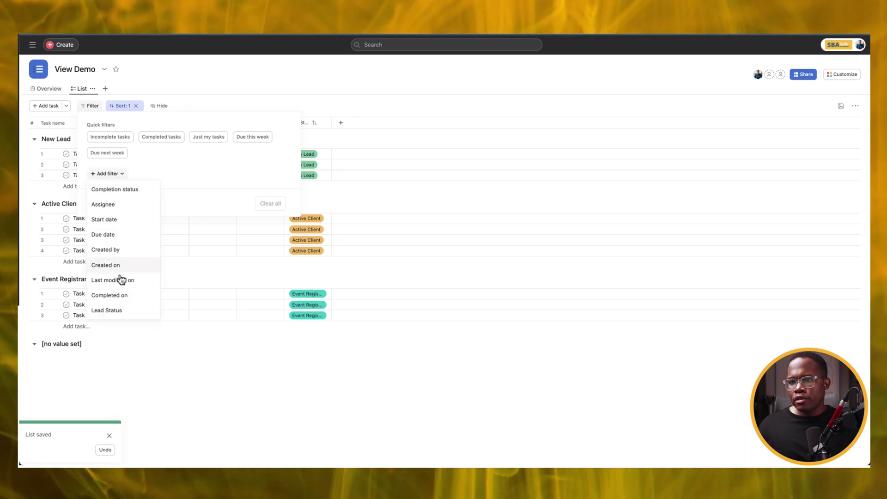
click(104, 314)
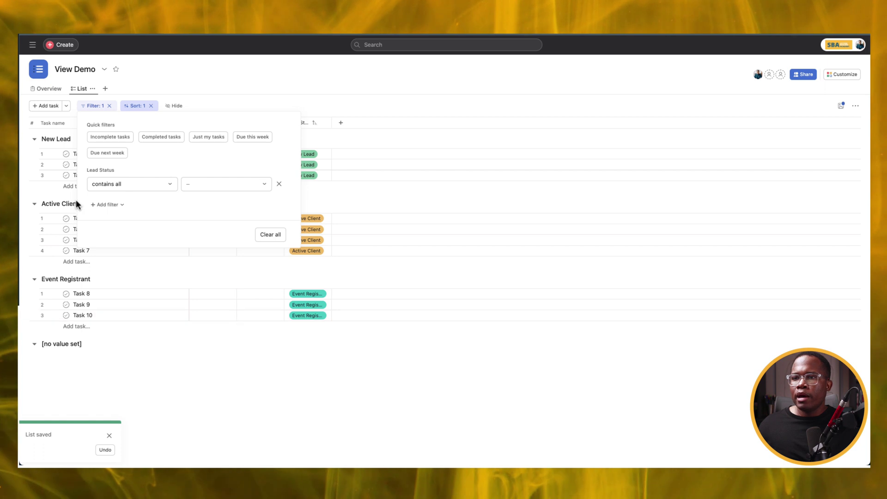
click(115, 204)
click(258, 187)
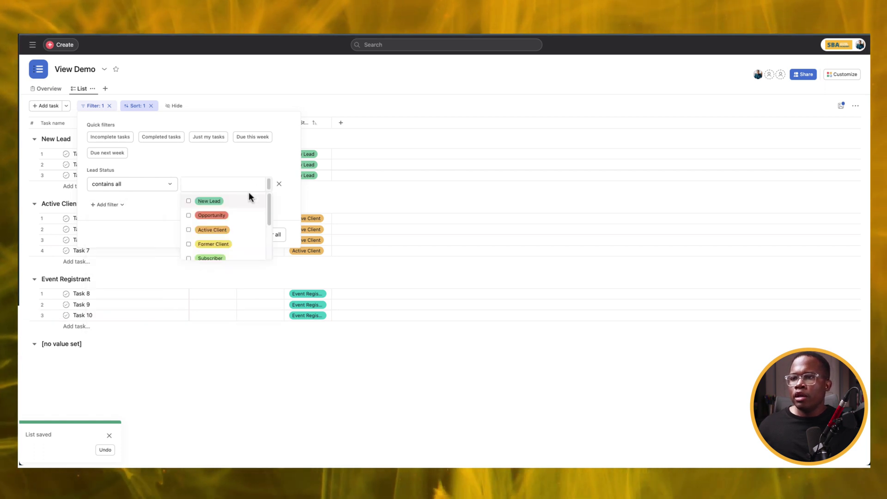
click(207, 206)
click(170, 262)
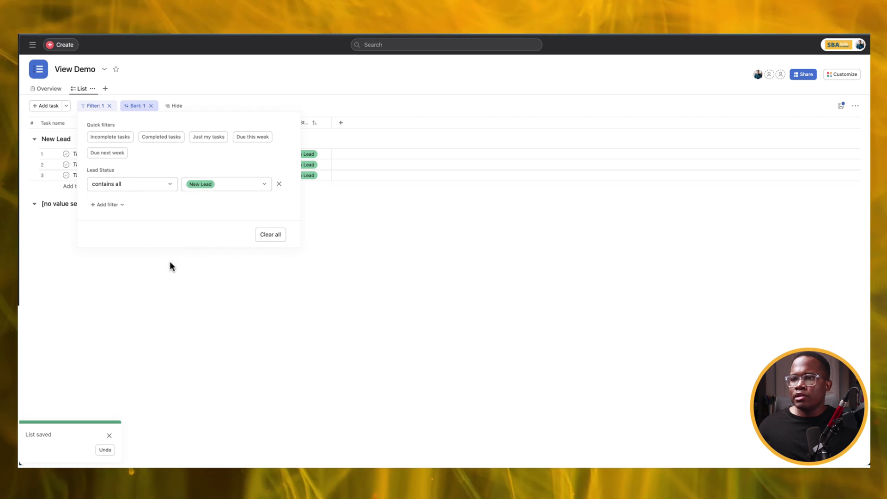
click(183, 323)
Step: Save the filtered view as a new tab and name it 'New Lead'
click(841, 106)
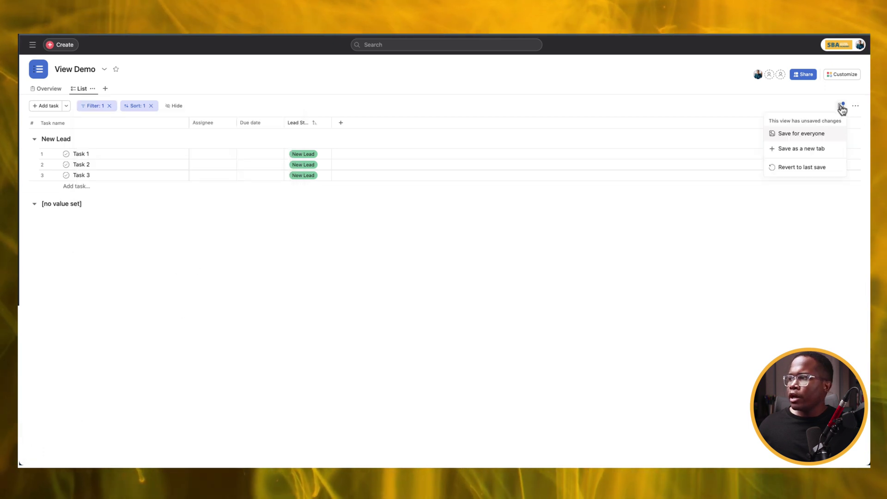
click(801, 149)
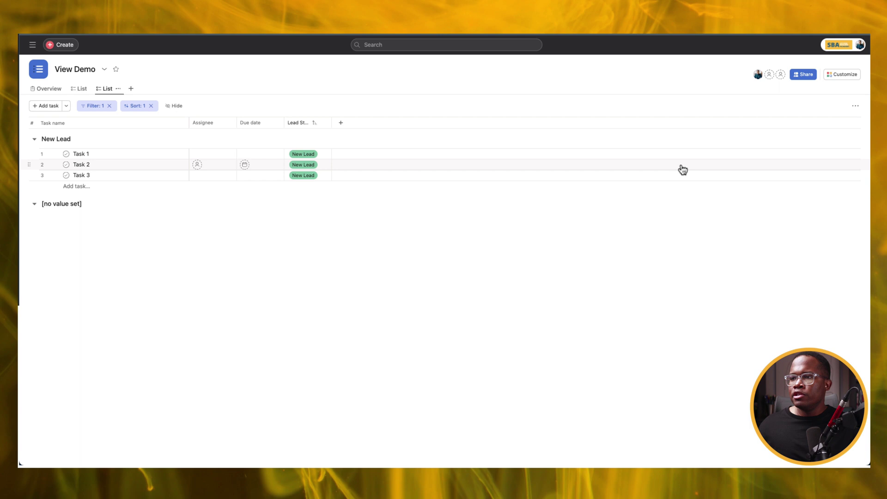
click(118, 91)
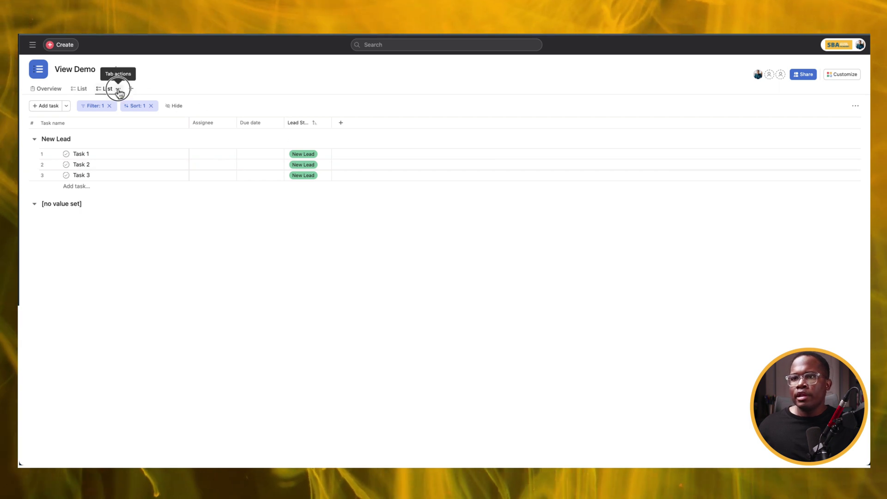
click(143, 104)
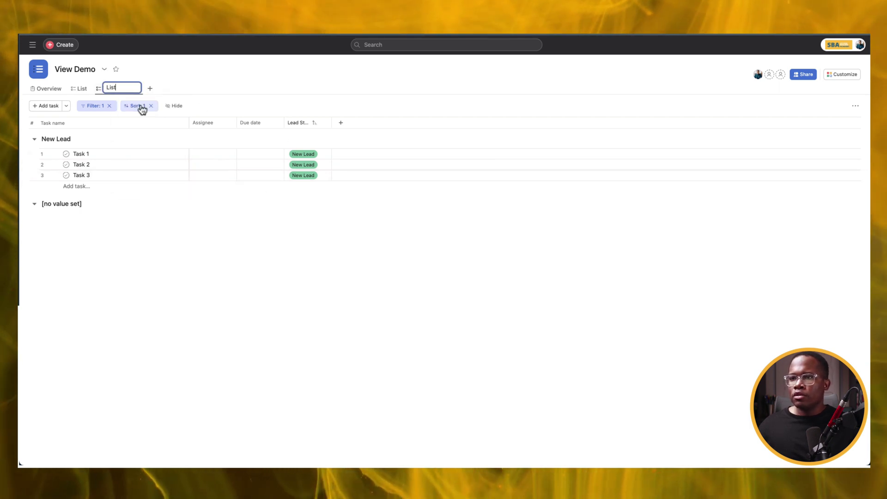
text(New Lead)
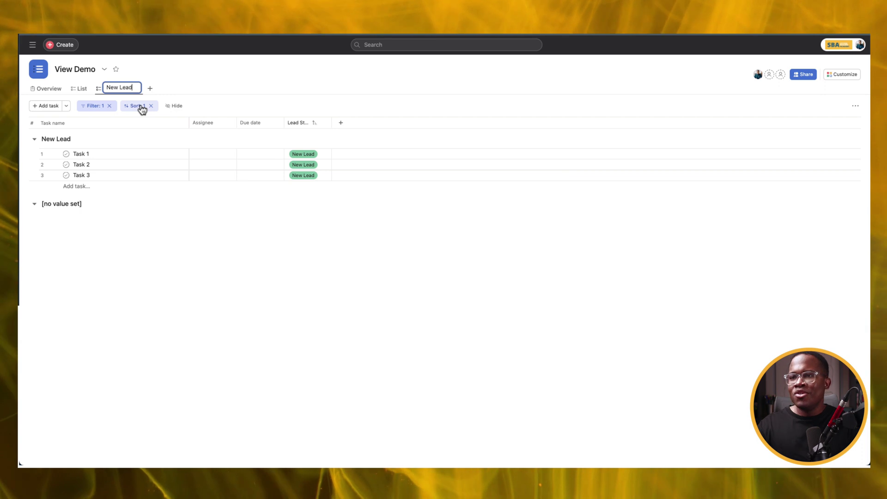
Step: Rename the unfiltered List tab 'Primary View', replacing 'Master View', then check New Lead and return
click(81, 92)
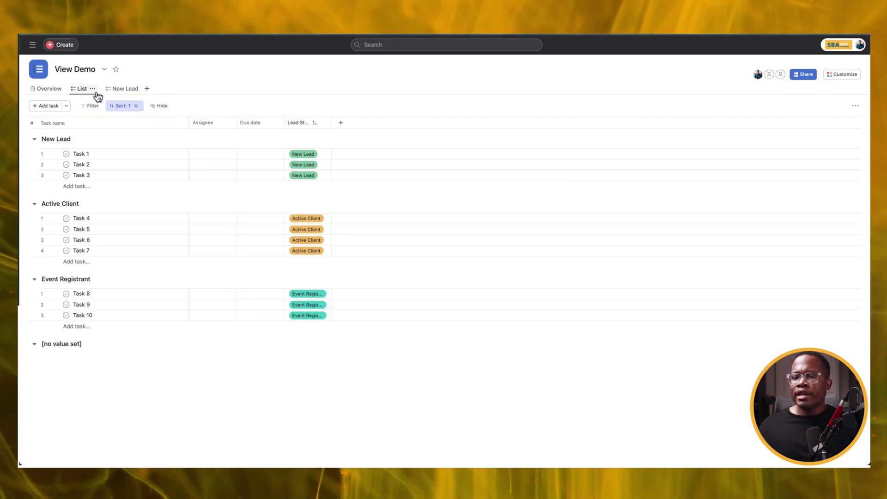
click(94, 92)
click(93, 90)
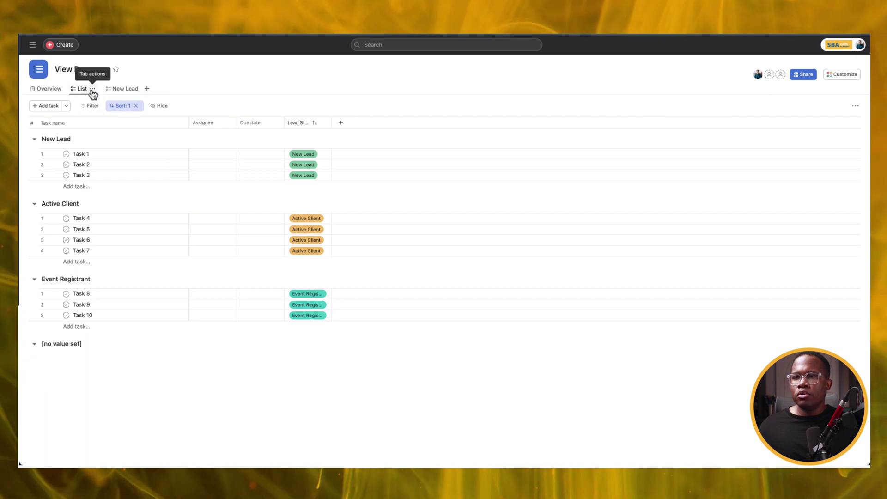
click(92, 90)
click(101, 104)
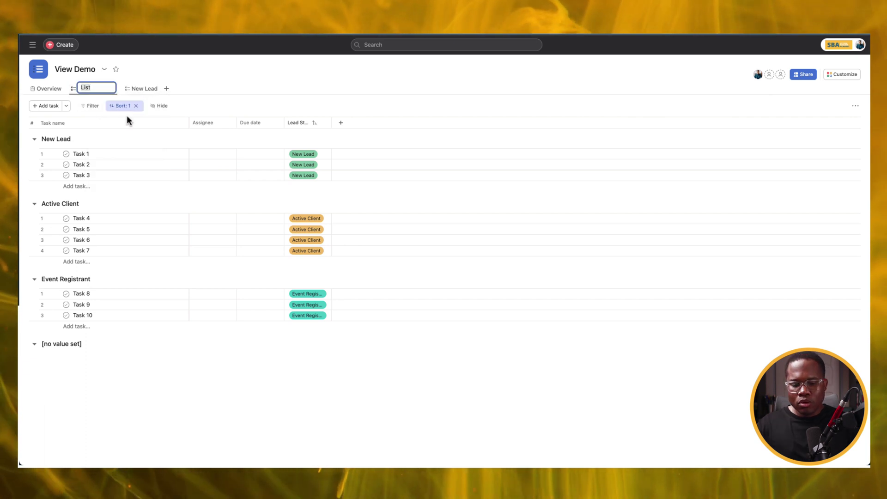
text(Master View)
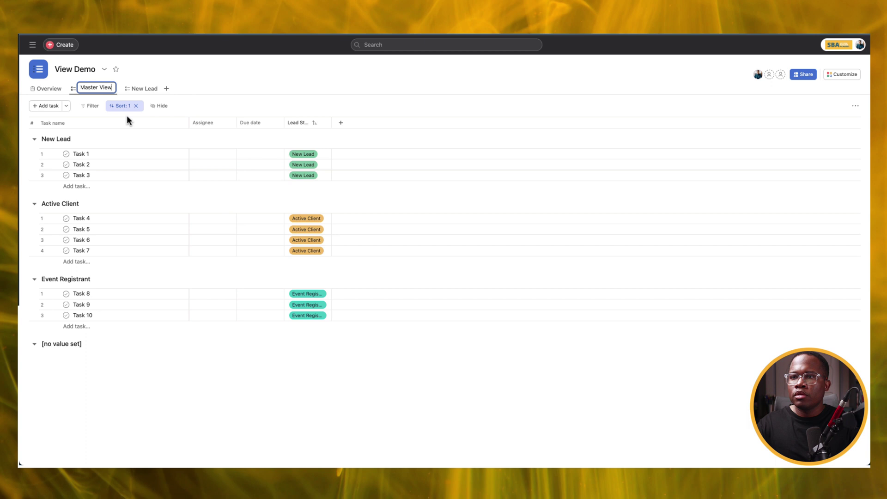
key(ctrl+a)
text(Primary )
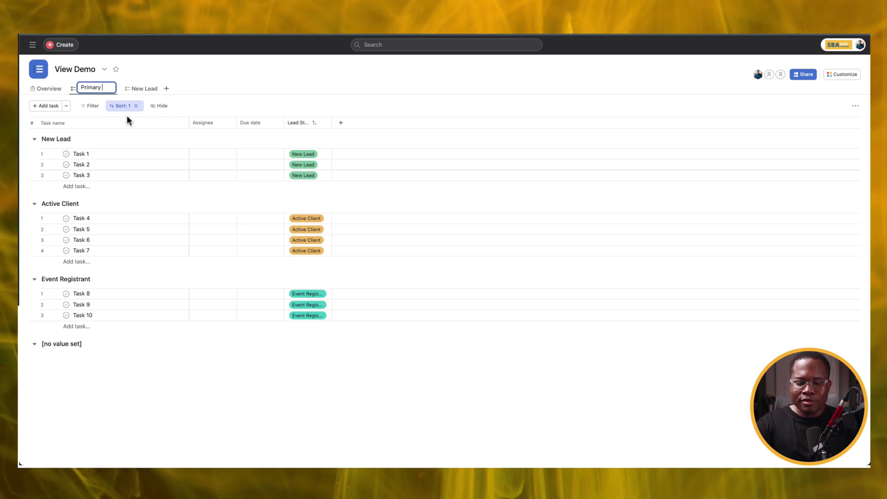
text(View)
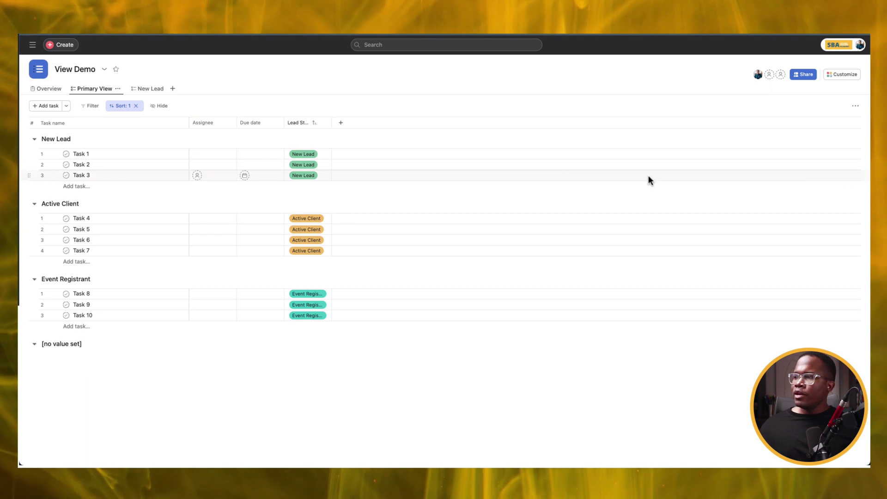
click(151, 90)
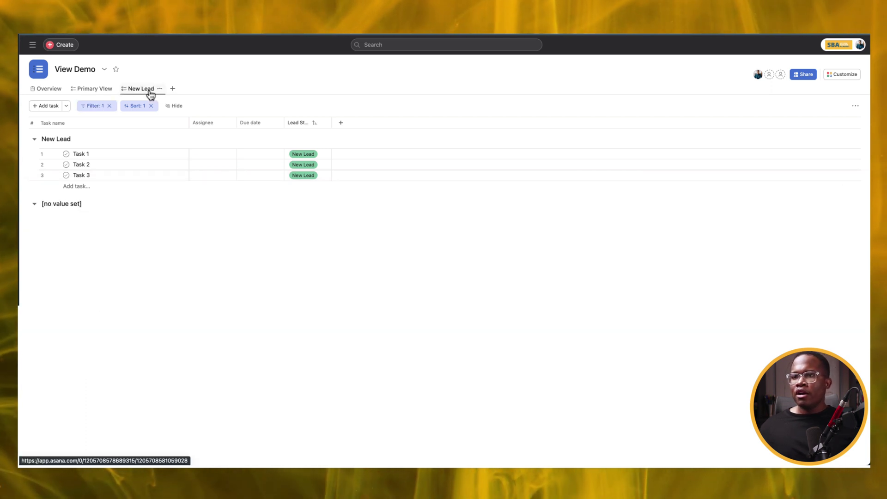
click(92, 90)
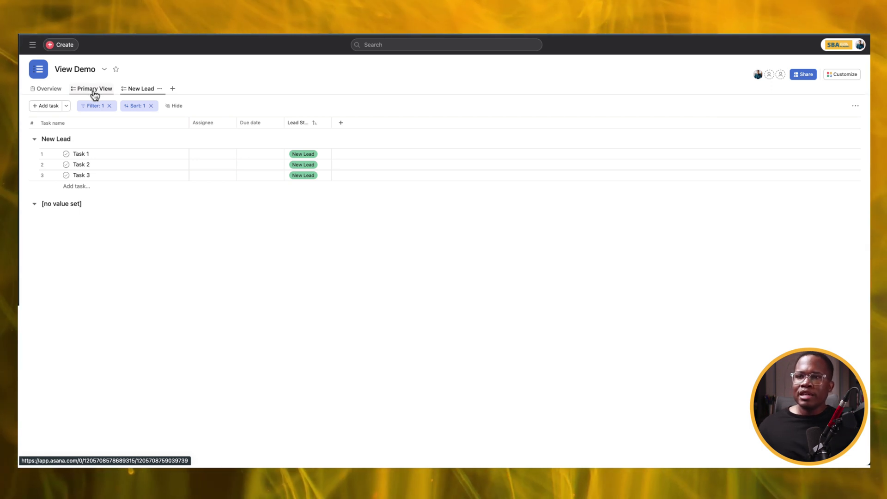
Step: Filter the Primary View to show only Active Client tasks
click(92, 106)
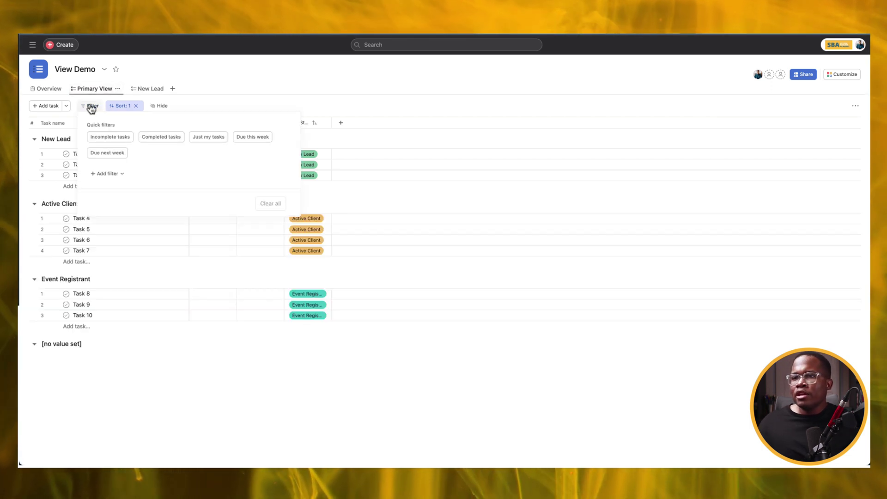
click(110, 174)
click(109, 311)
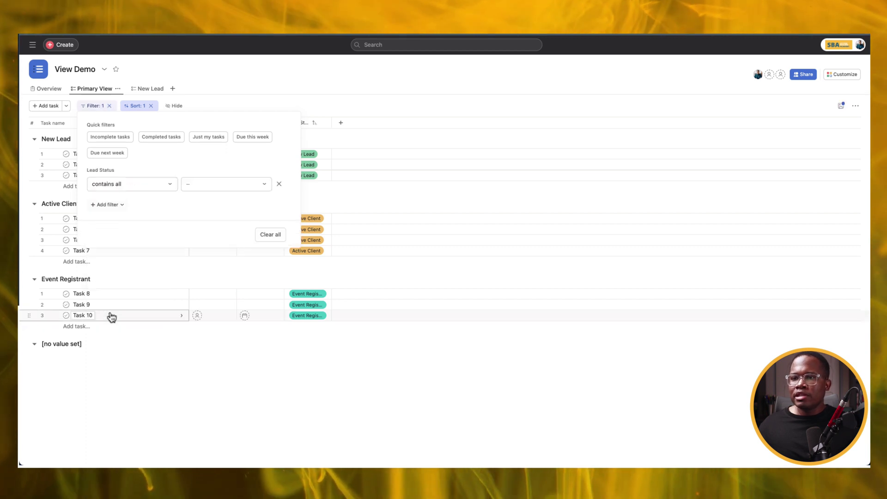
click(193, 185)
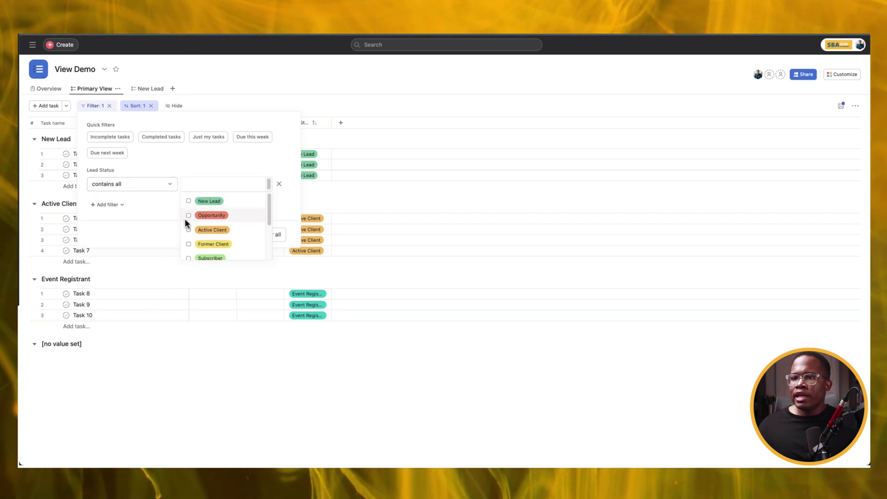
click(188, 230)
click(132, 341)
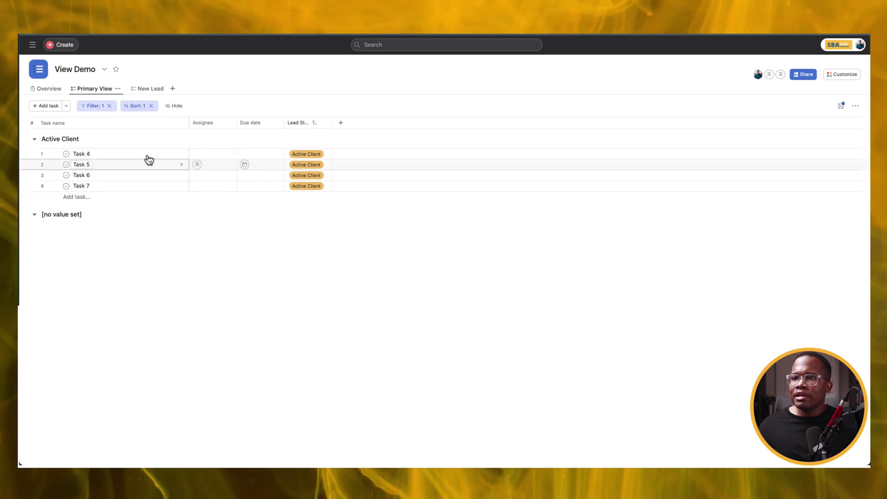
Step: Save the filtered view as a new tab named 'Active Client'
click(841, 105)
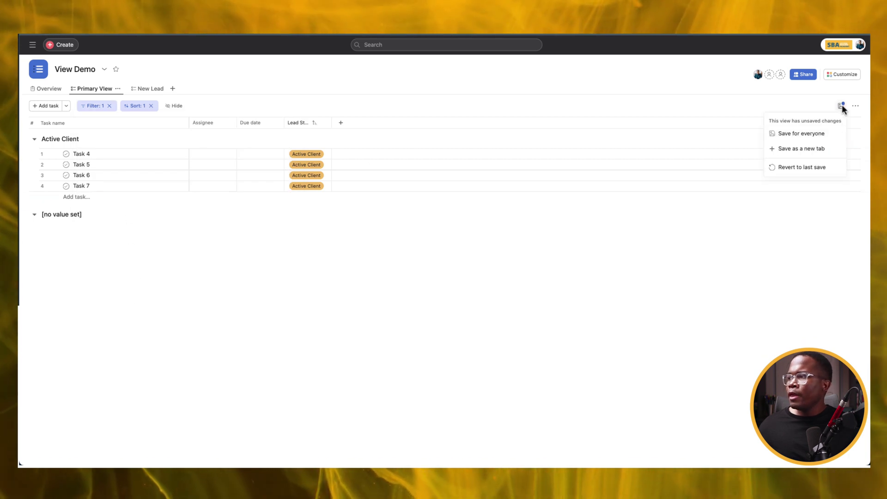
click(794, 151)
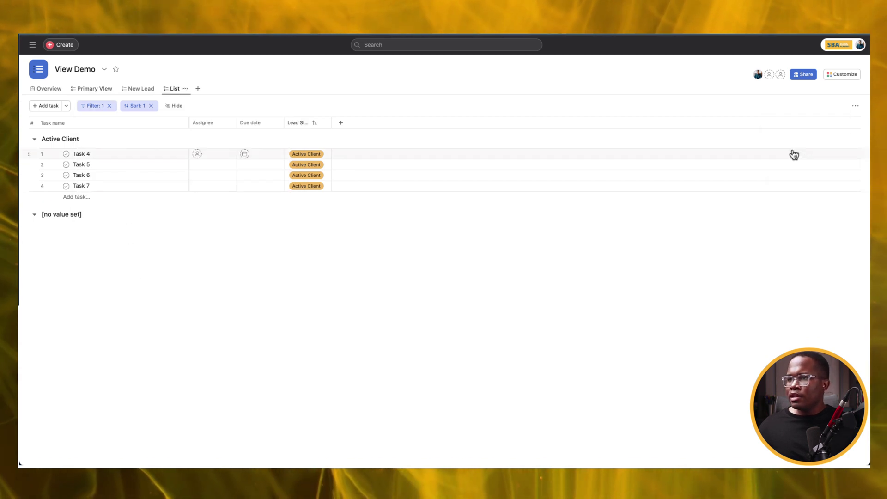
click(185, 90)
click(197, 107)
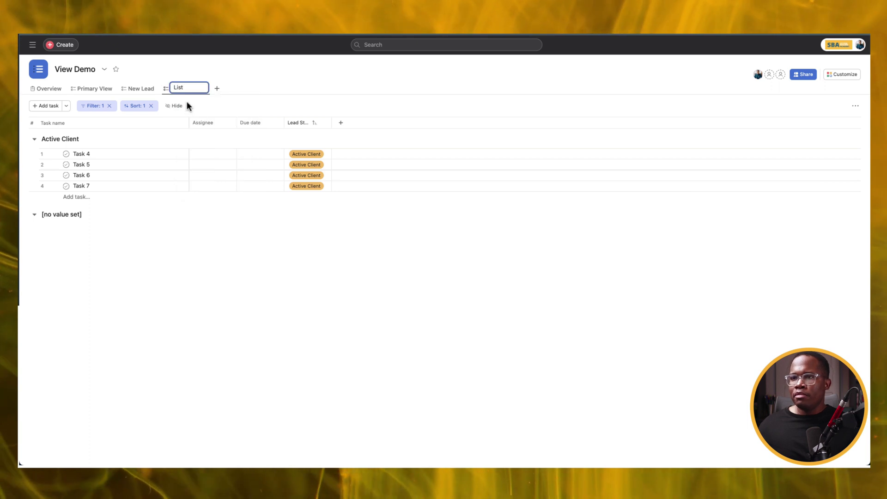
text(Active Client)
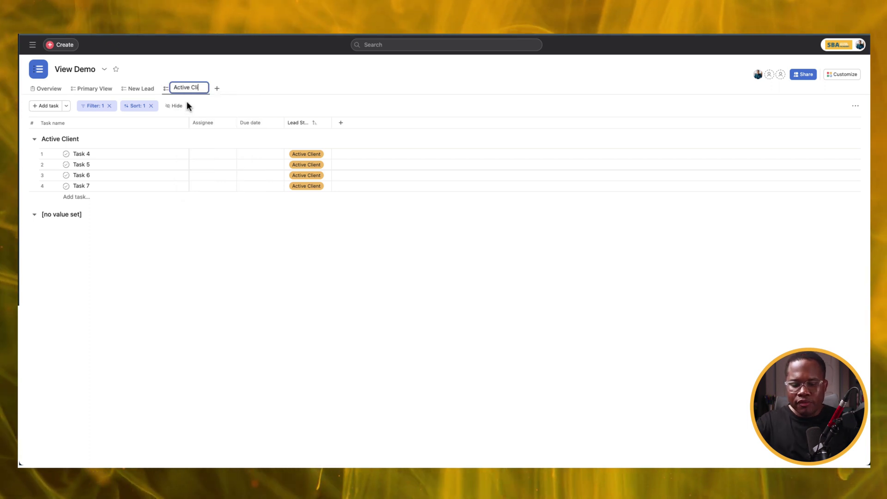
click(180, 299)
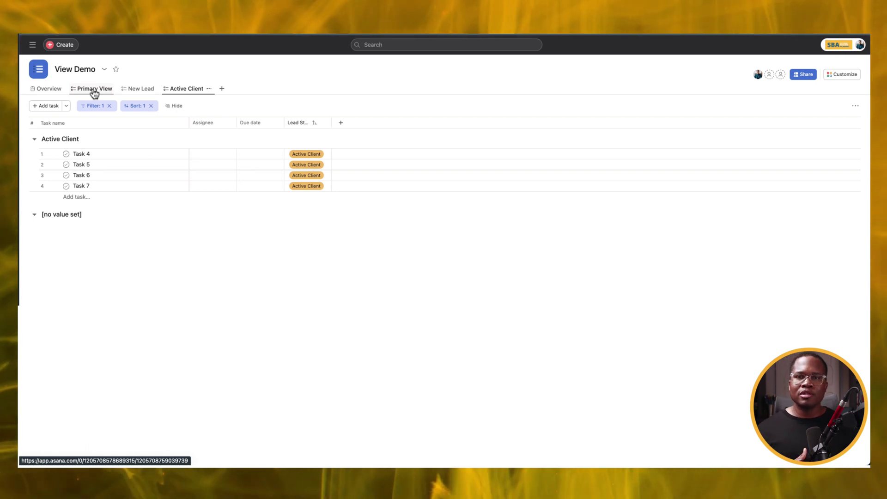
Step: Return to the Primary View tab and open Task 1's Lead Status dropdown, closing it unchanged
click(94, 90)
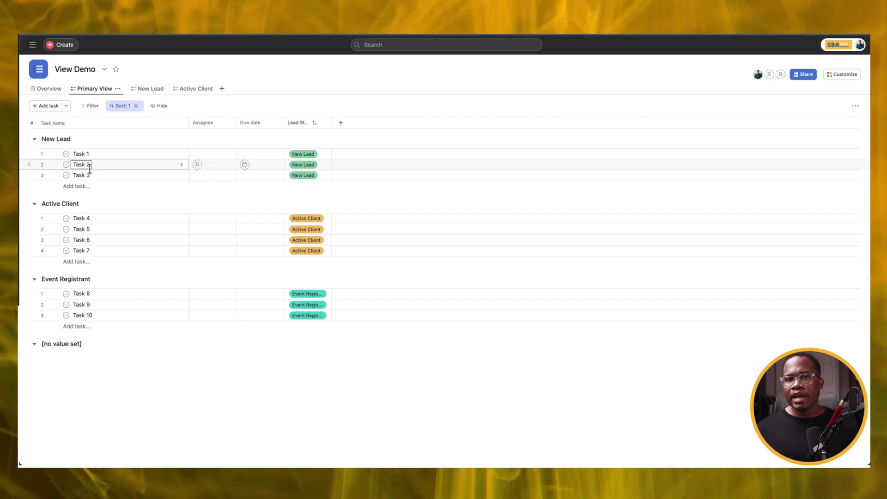
click(315, 160)
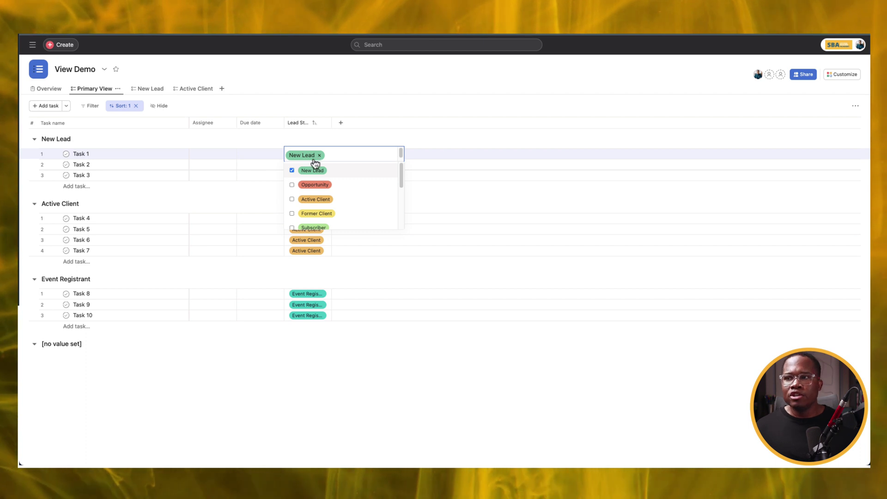
click(262, 416)
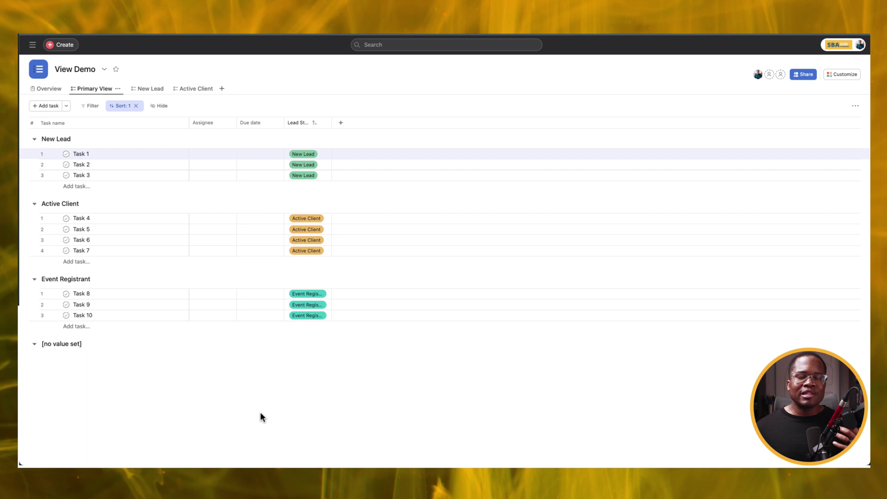